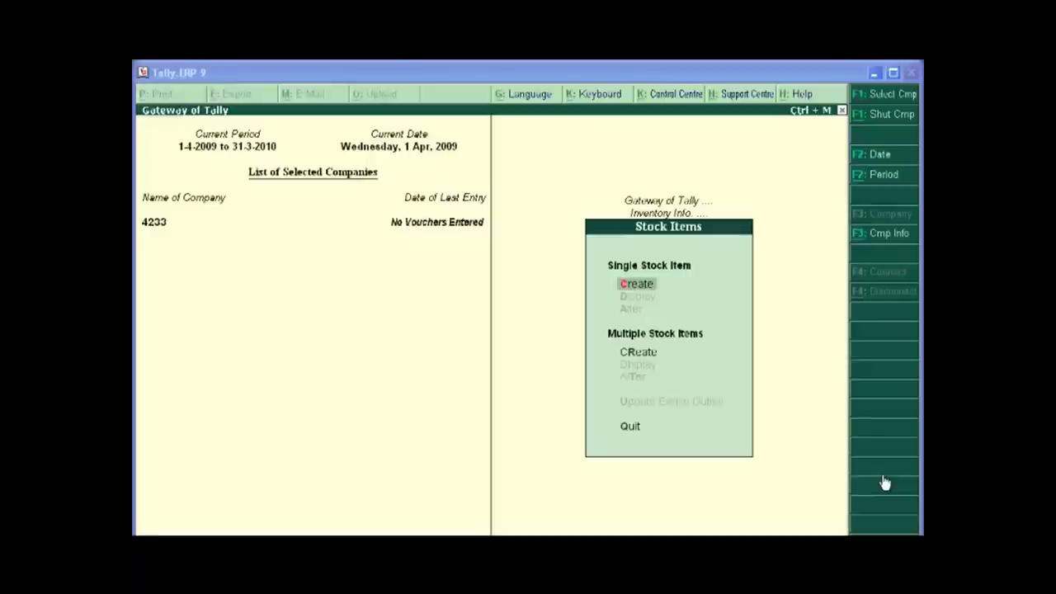
Start a new single stock item from the Stock Items menu
{"action": "left_click", "coordinate": [641, 284]}
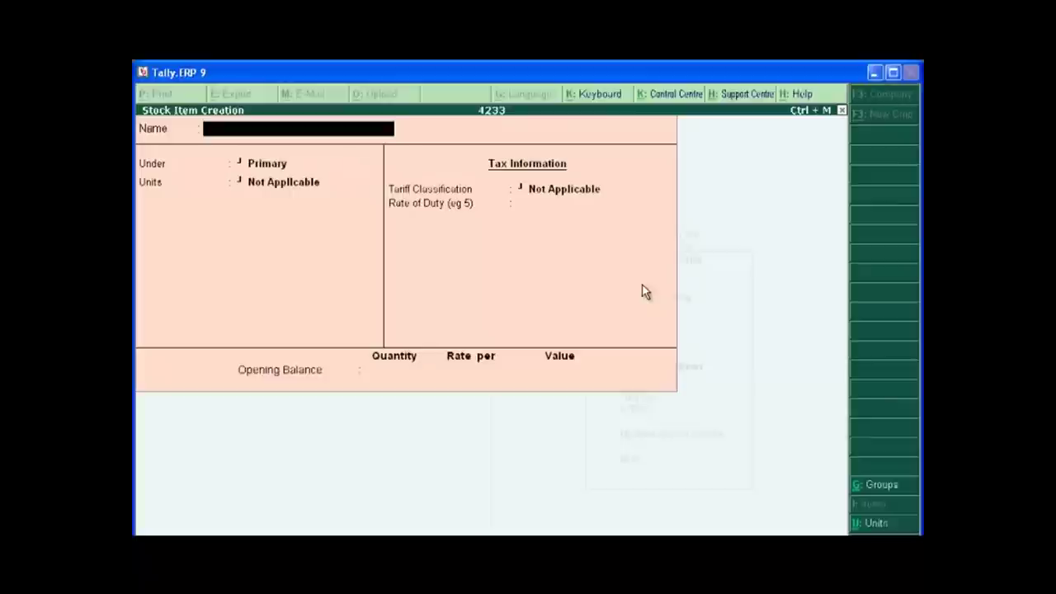
Enter the stock item name "Brand A Shirt's Cloth", correcting a typo
{"action": "type", "text": "Brand A"}
{"action": "type", "text": " Shirt"}
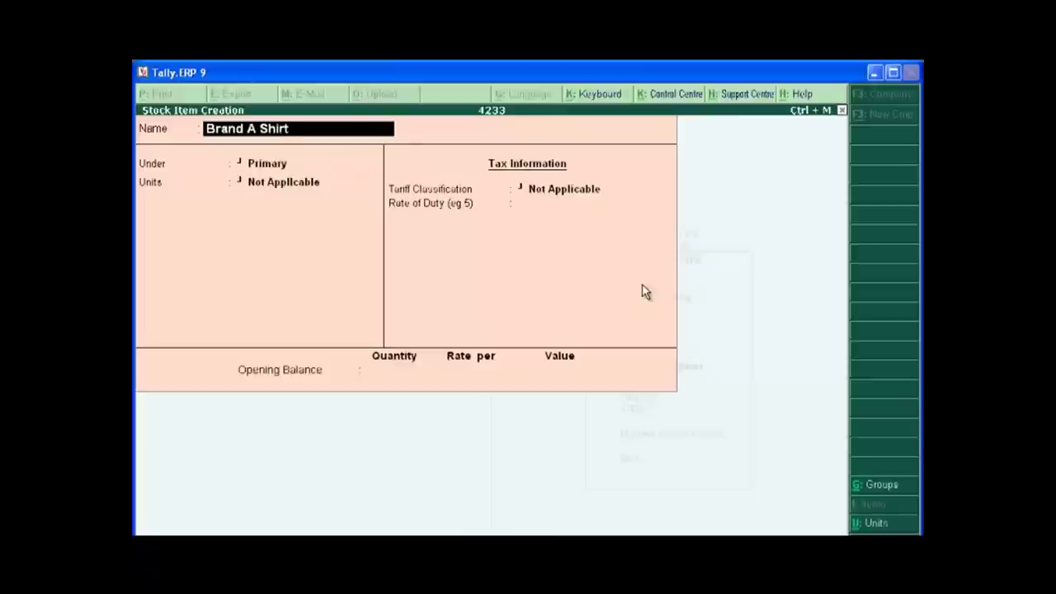
{"action": "type", "text": ";"}
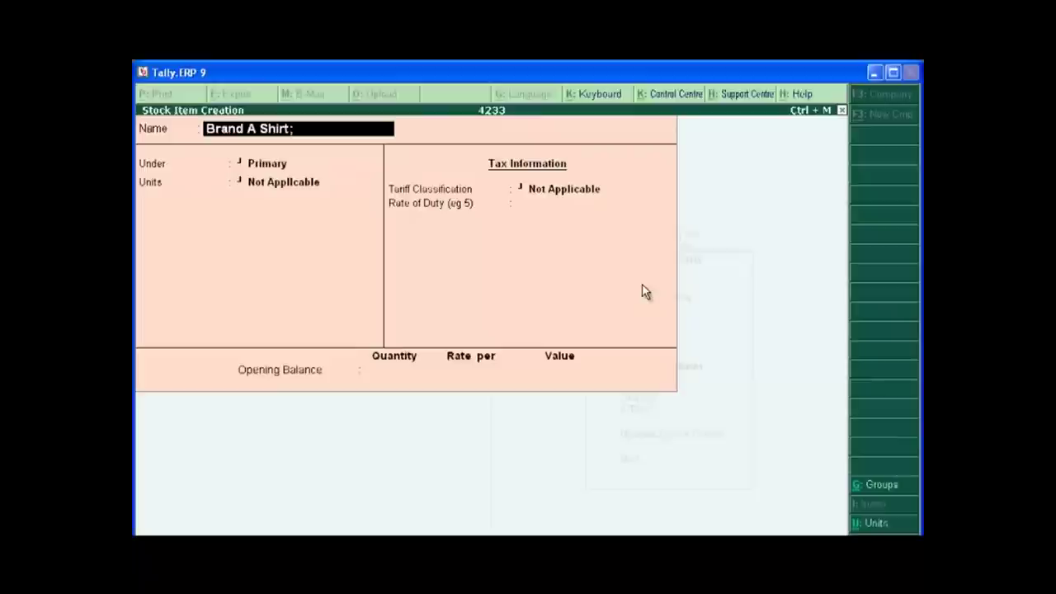
{"action": "type", "text": "S"}
{"action": "key", "text": "BackSpace"}
{"action": "key", "text": "BackSpace"}
{"action": "type", "text": "s C"}
{"action": "type", "text": "loth"}
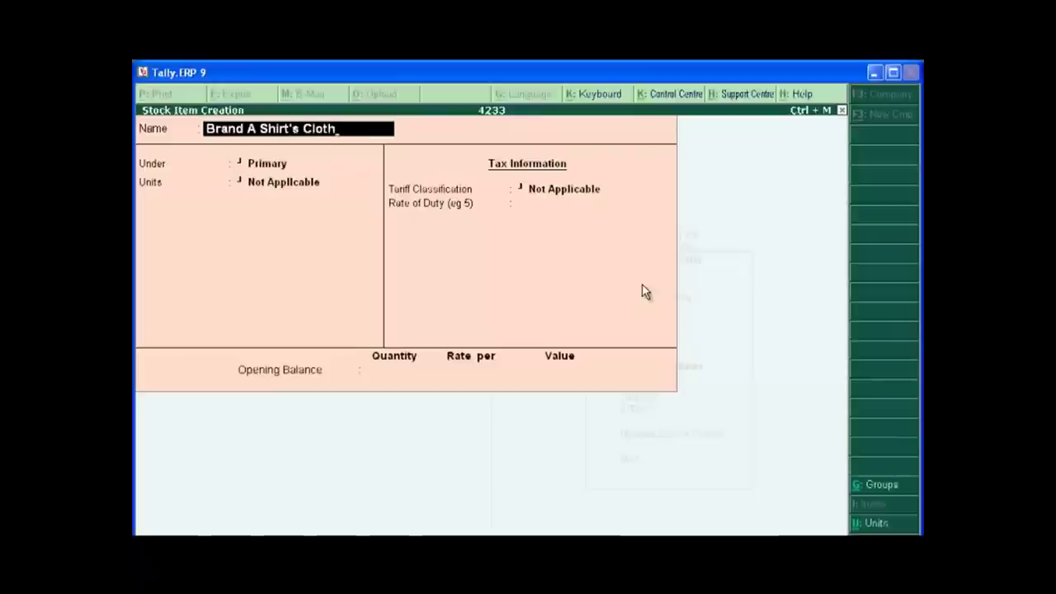
{"action": "key", "text": "Return"}
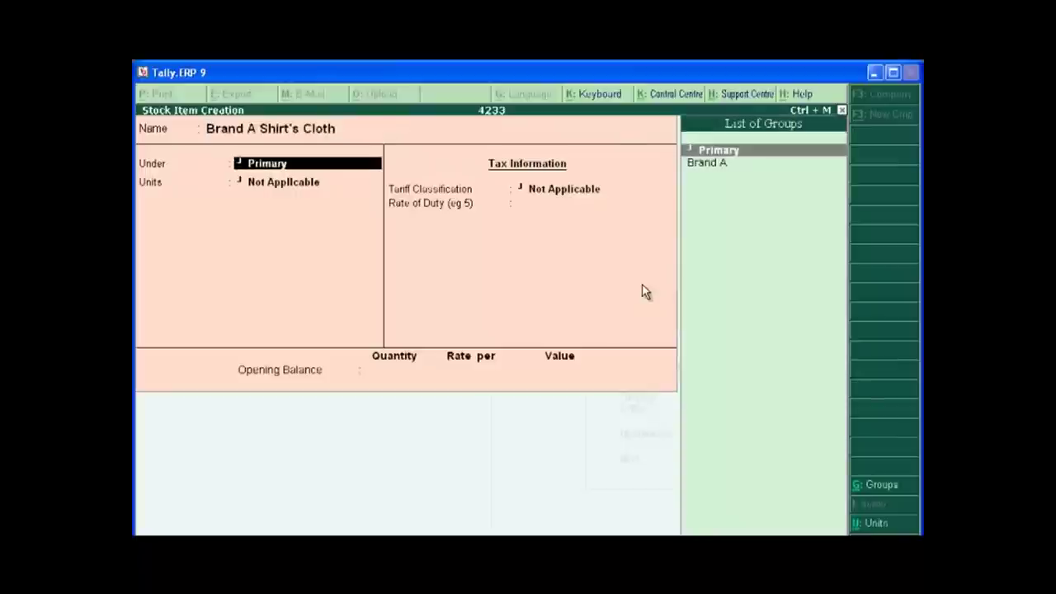
Keep group Primary, set unit to m, duty 0, no opening balance, and save
{"action": "key", "text": "Return"}
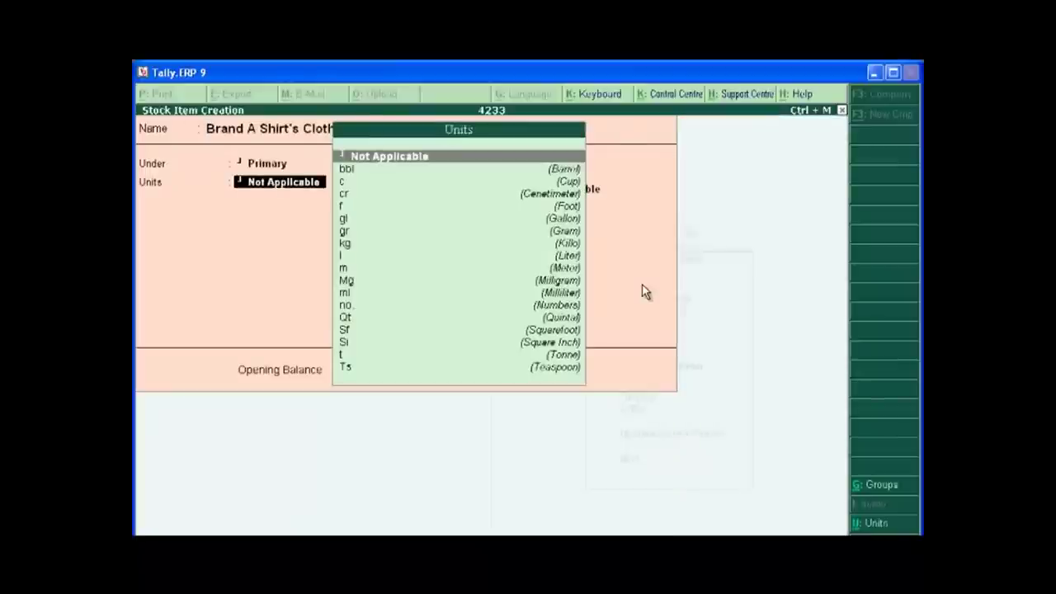
{"action": "type", "text": "m"}
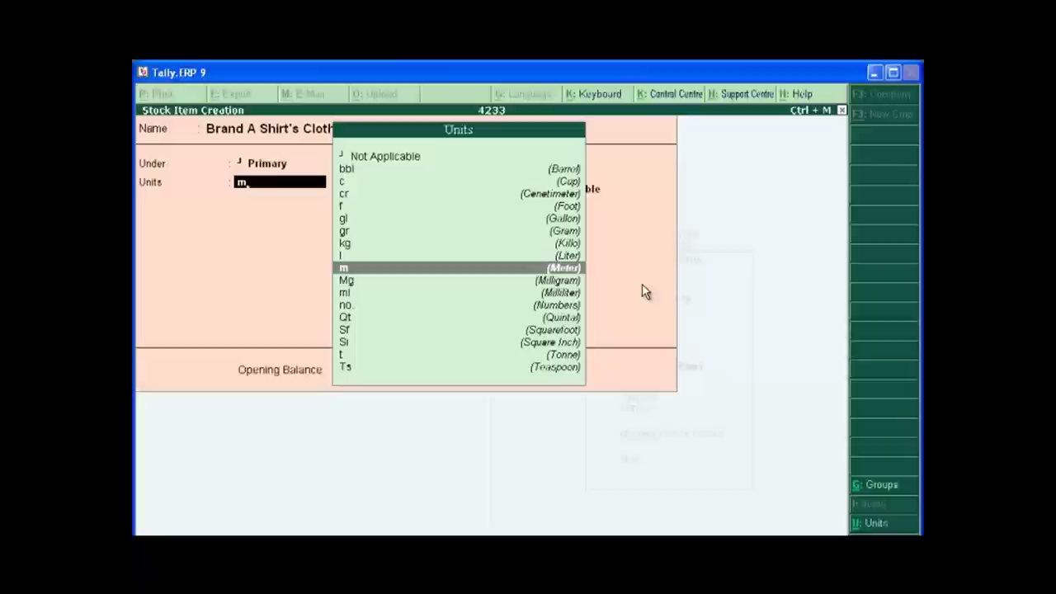
{"action": "key", "text": "Return"}
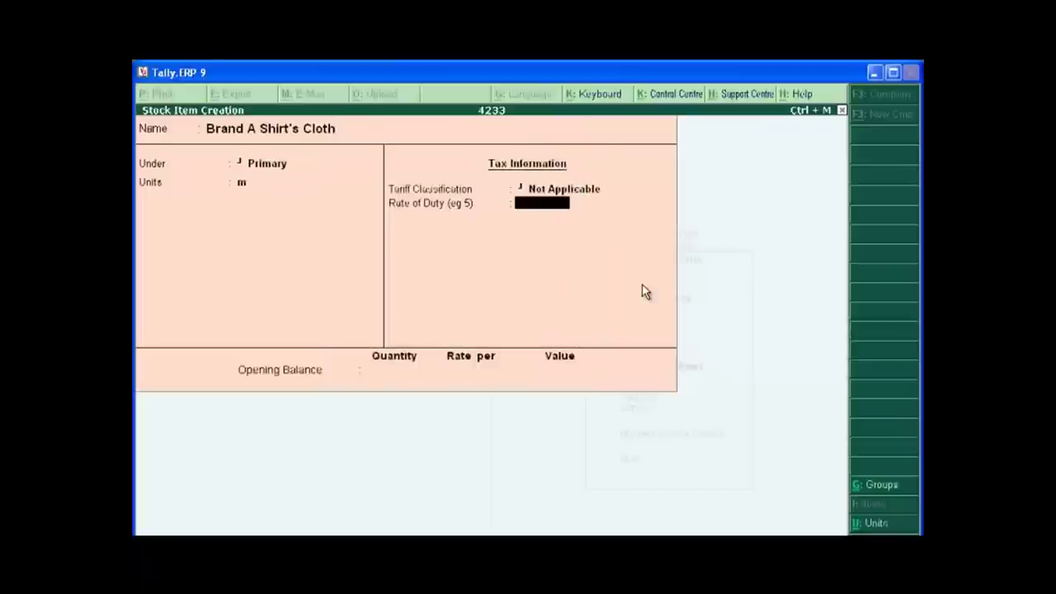
{"action": "key", "text": "Return"}
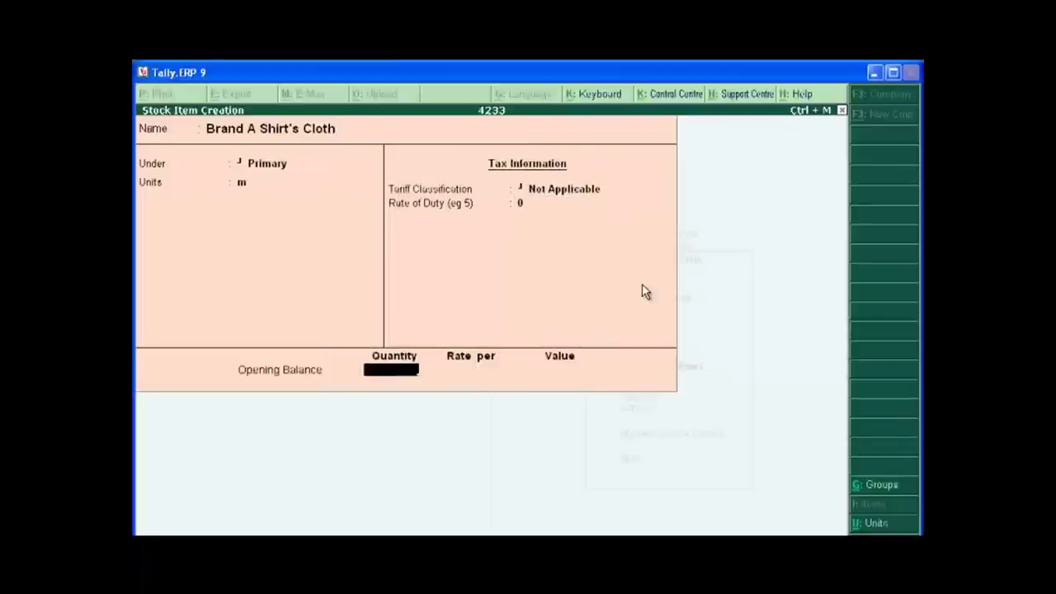
{"action": "key", "text": "Return"}
{"action": "key", "text": "Return"}
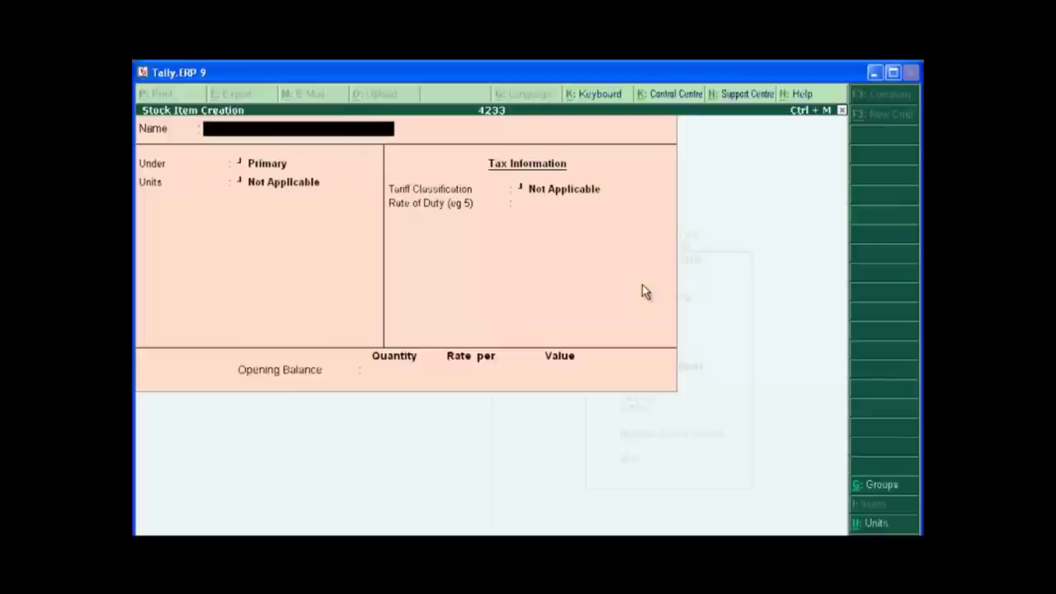
Save stock item "Brandb Shirts Cloth" under Primary with unit m and zero duty
{"action": "type", "text": "B"}
{"action": "type", "text": "r"}
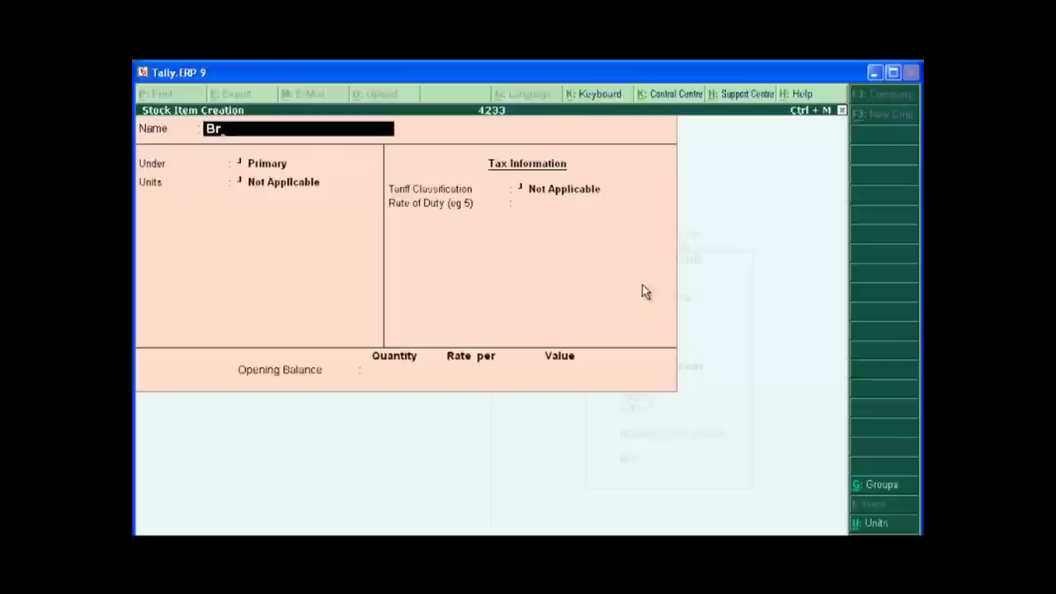
{"action": "type", "text": "andb"}
{"action": "type", "text": " Shi"}
{"action": "type", "text": "rt"}
{"action": "type", "text": "s"}
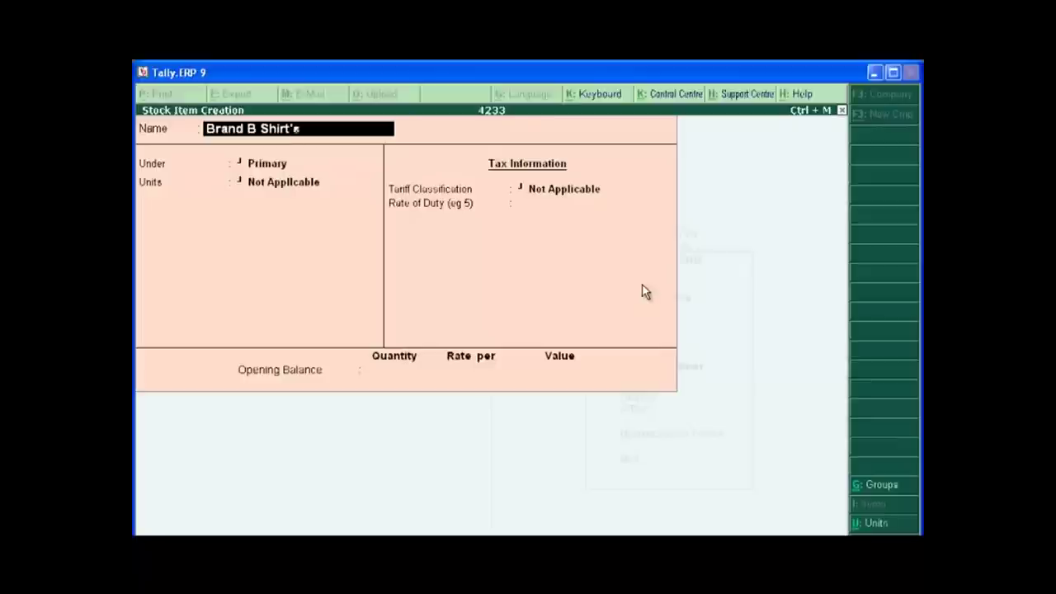
{"action": "type", "text": " Cloth"}
{"action": "key", "text": "Return"}
{"action": "key", "text": "Return"}
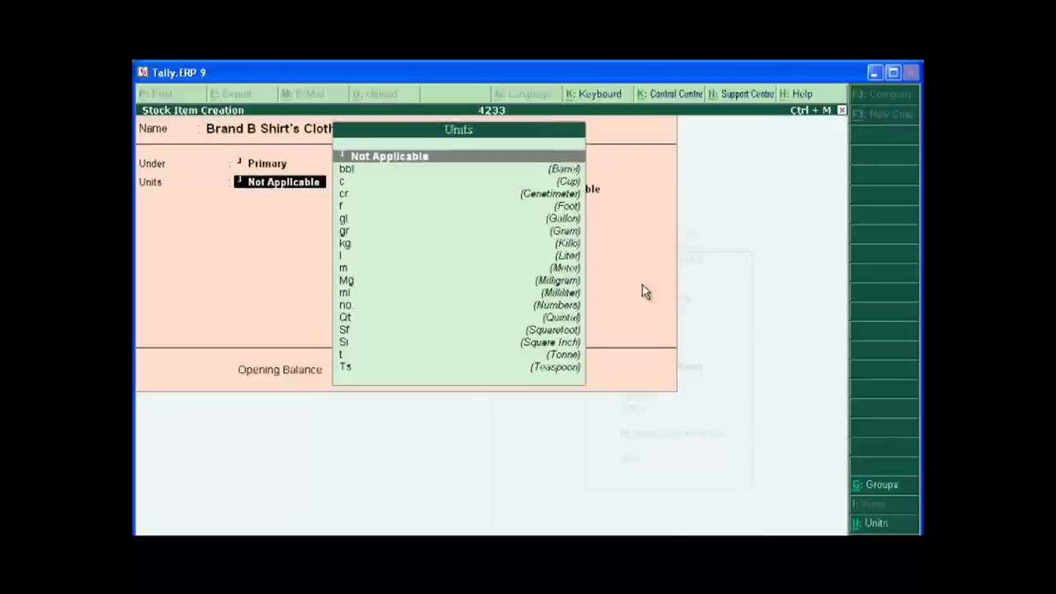
{"action": "type", "text": "m"}
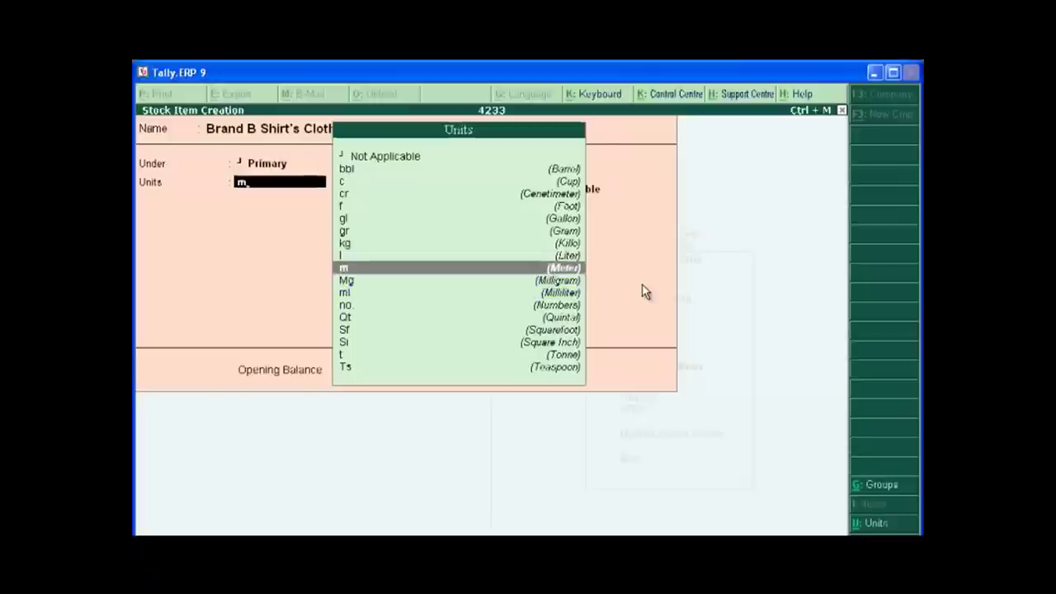
{"action": "key", "text": "Return"}
{"action": "key", "text": "Return"}
{"action": "key", "text": "Return"}
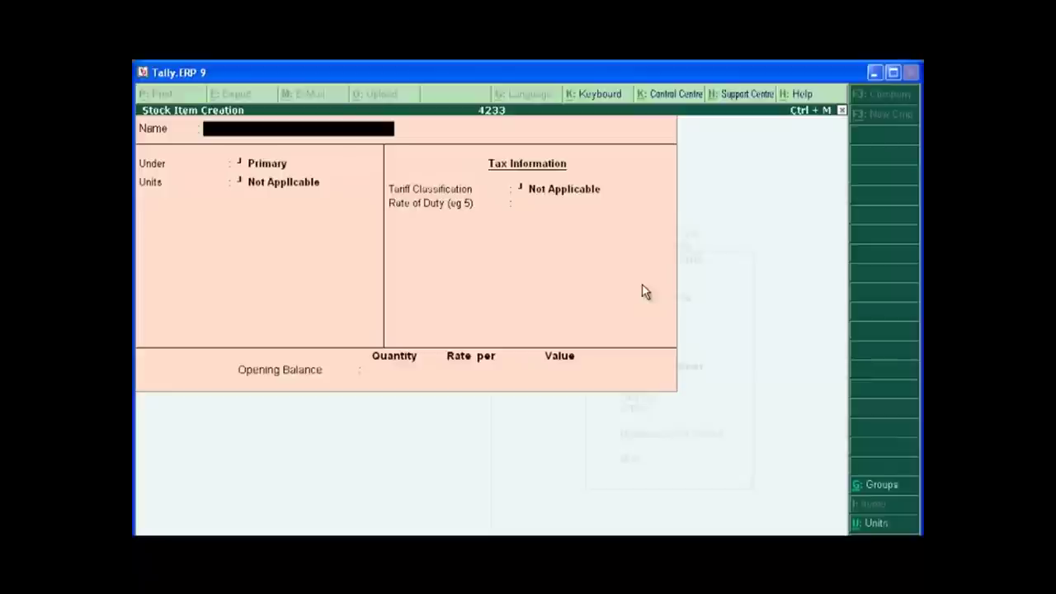
Save stock item "Brandc Shirts Cloth" under Primary with unit m, no opening balance
{"action": "type", "text": "B"}
{"action": "type", "text": "rand"}
{"action": "type", "text": "c Shir"}
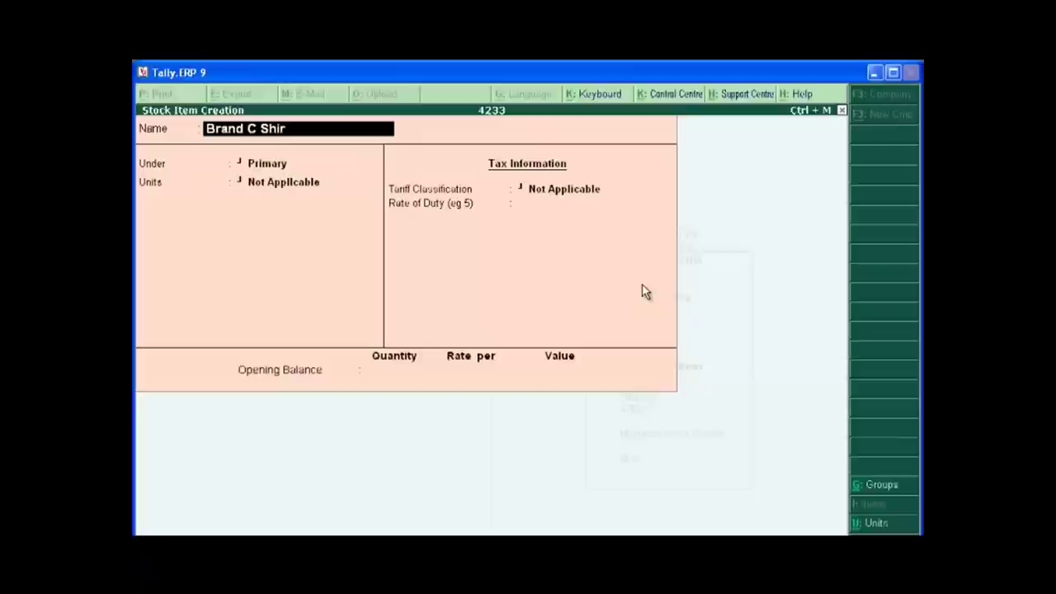
{"action": "type", "text": "t"}
{"action": "type", "text": "s"}
{"action": "type", "text": " Cloth"}
{"action": "key", "text": "Return"}
{"action": "key", "text": "Return"}
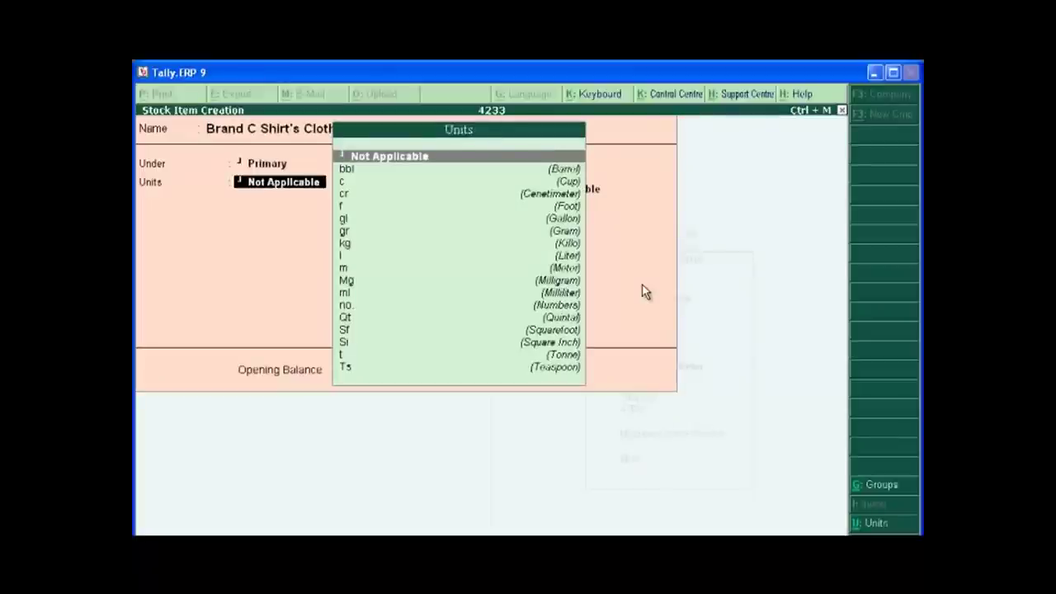
{"action": "type", "text": "m"}
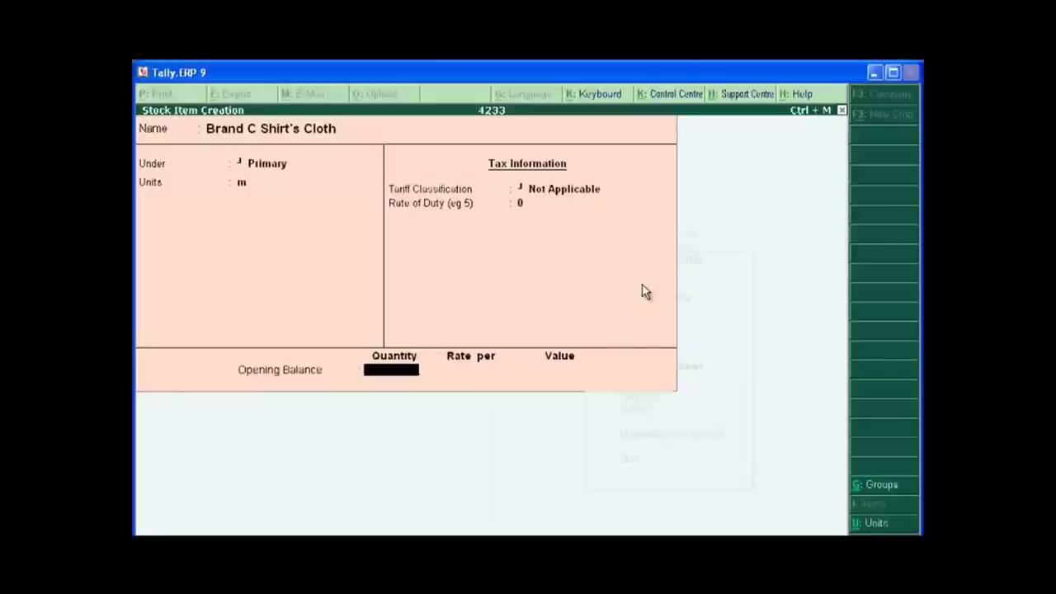
{"action": "key", "text": "Return"}
{"action": "key", "text": "Return"}
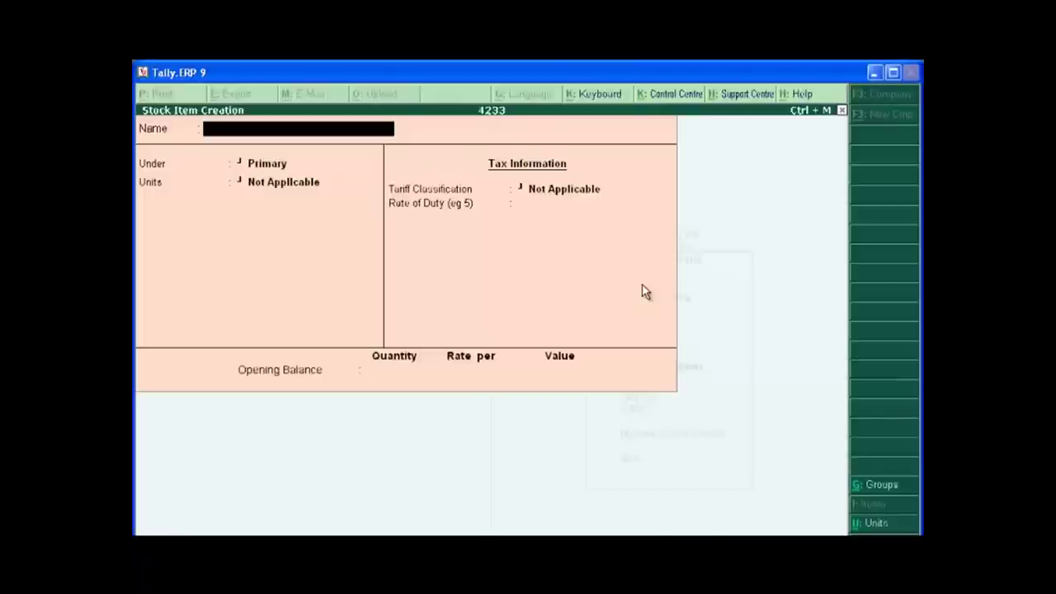
Quit the blank creation form and highlight Display in the Stock Items menu
{"action": "key", "text": "Escape"}
{"action": "key", "text": "y"}
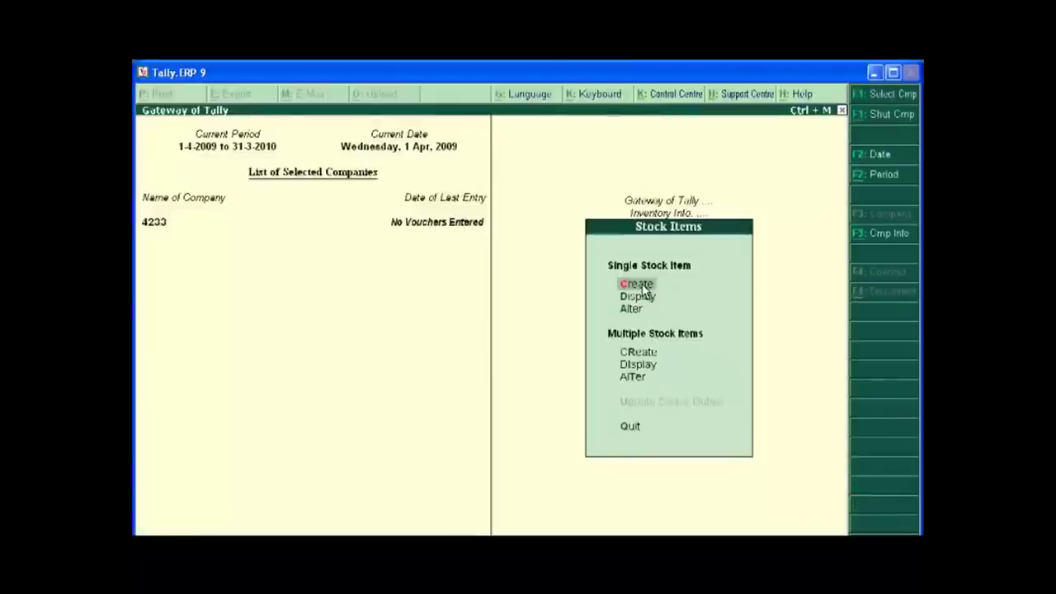
{"action": "key", "text": "Down"}
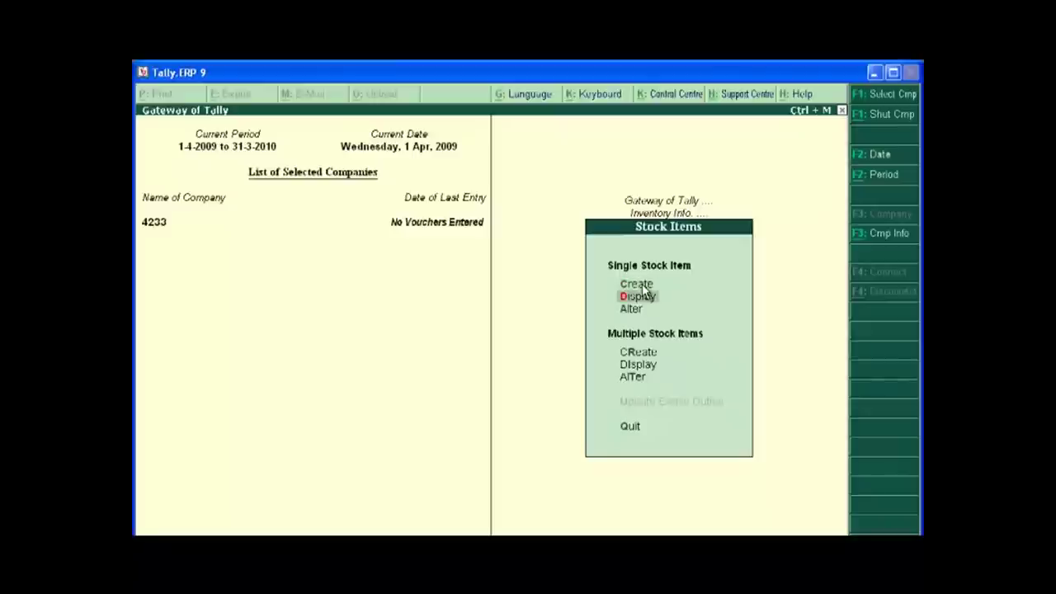